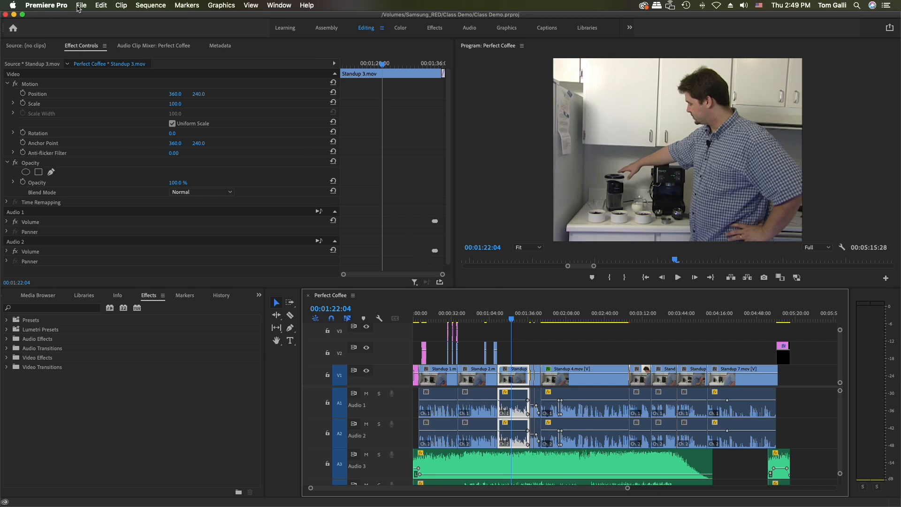
left_click(81, 5)
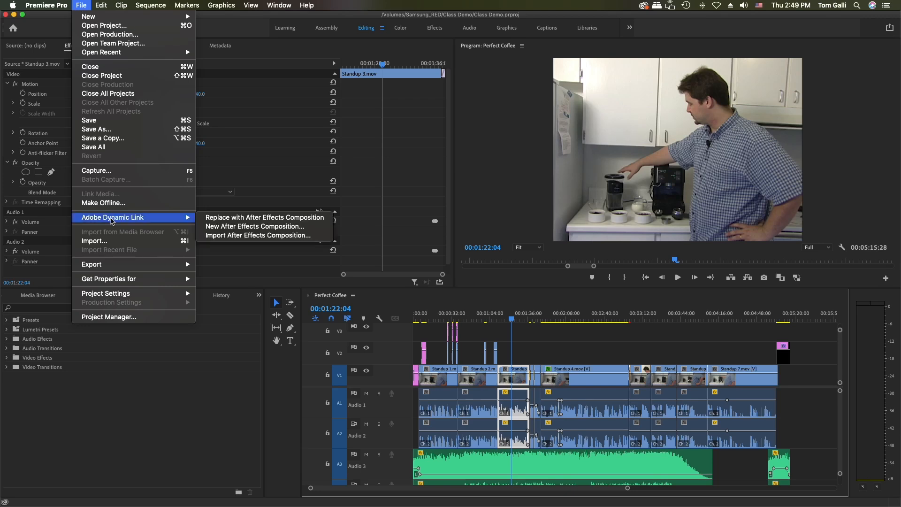
mouse_move(146, 267)
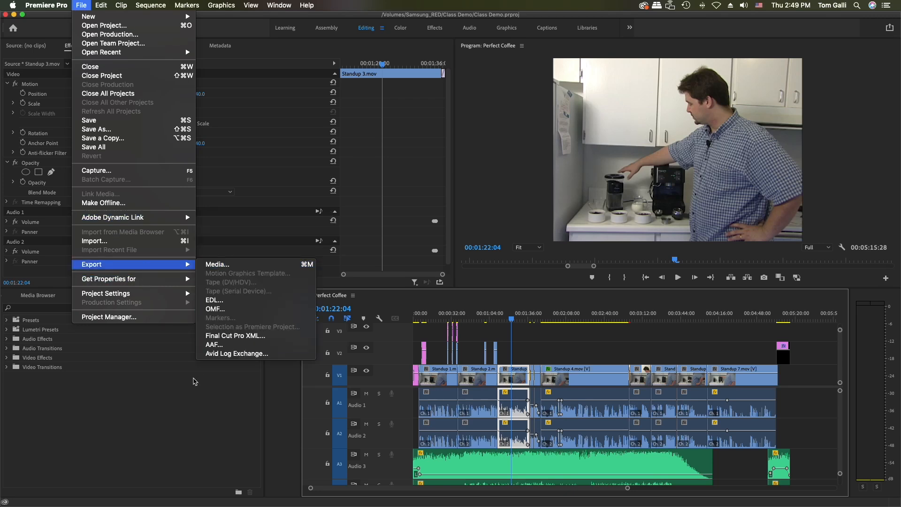
left_click(194, 380)
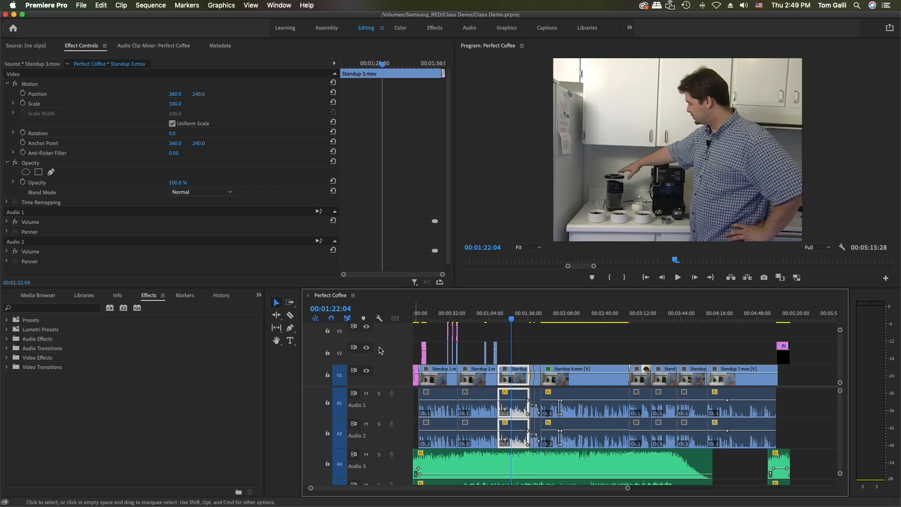
left_click(201, 420)
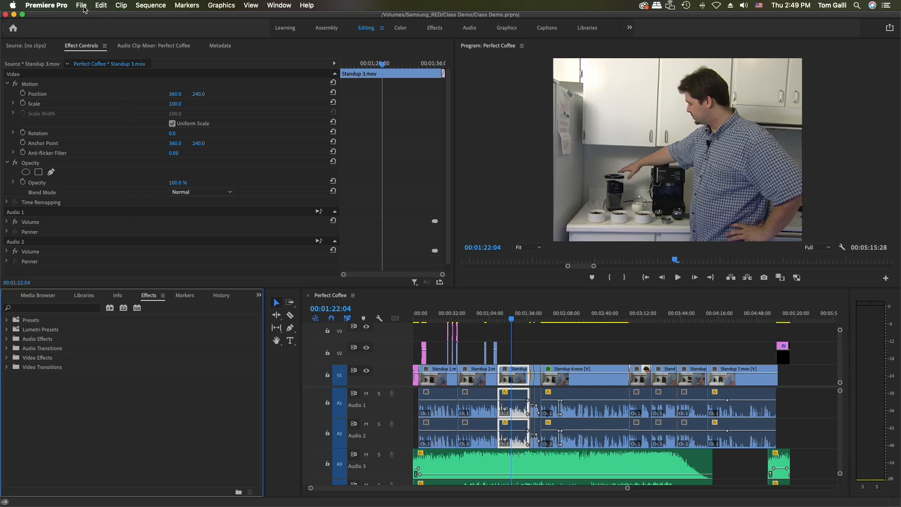
left_click(83, 7)
mouse_move(150, 265)
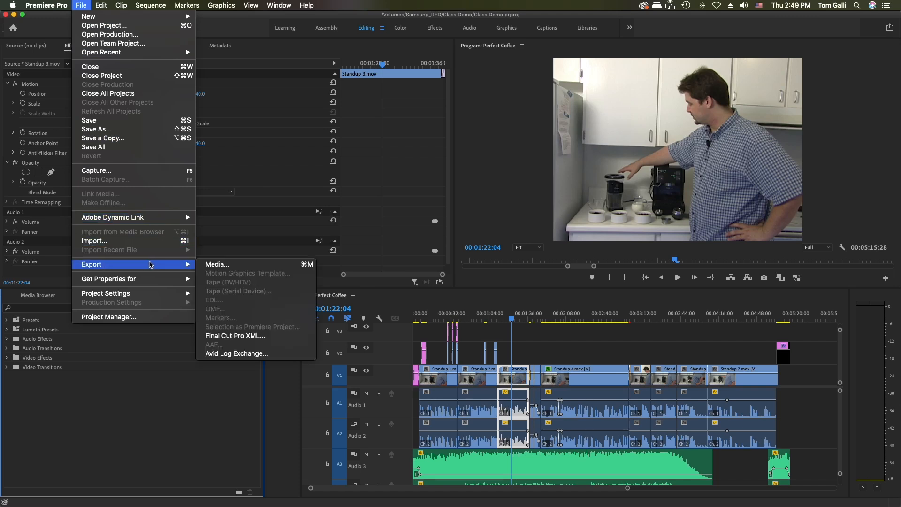
left_click(209, 265)
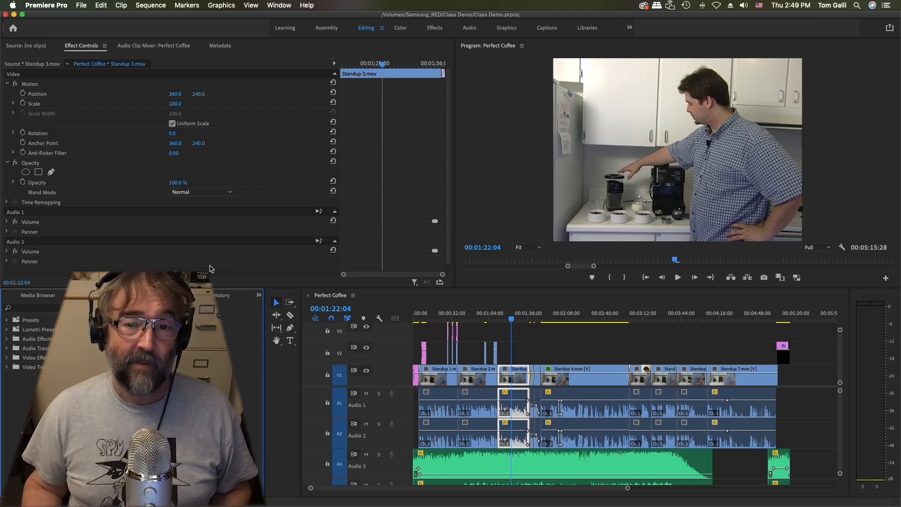
left_click(488, 299)
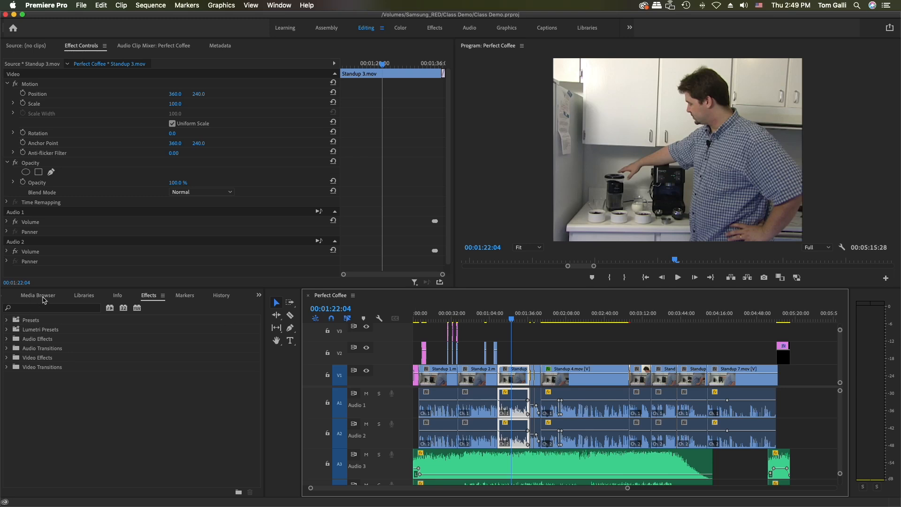
Step: Show the contents of the Class Demo project and select the clip CU - grinding 2.mov
left_click(39, 295)
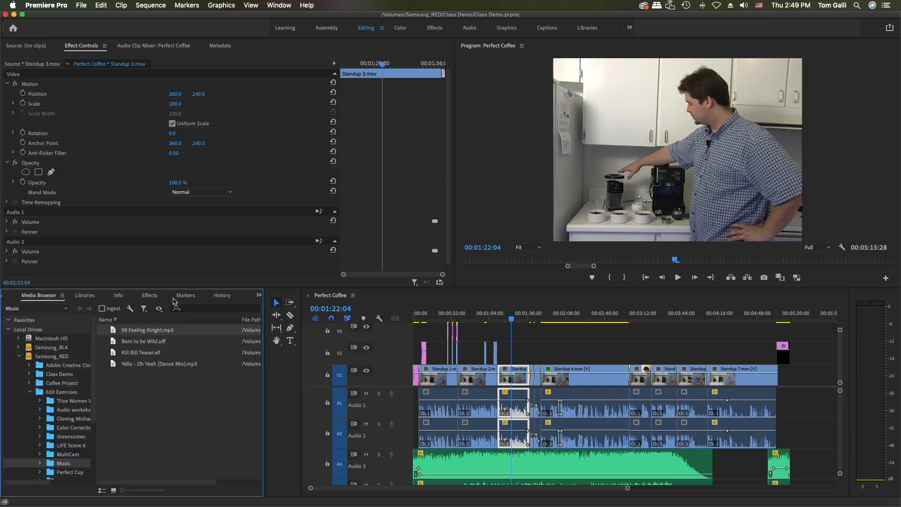
left_click(258, 295)
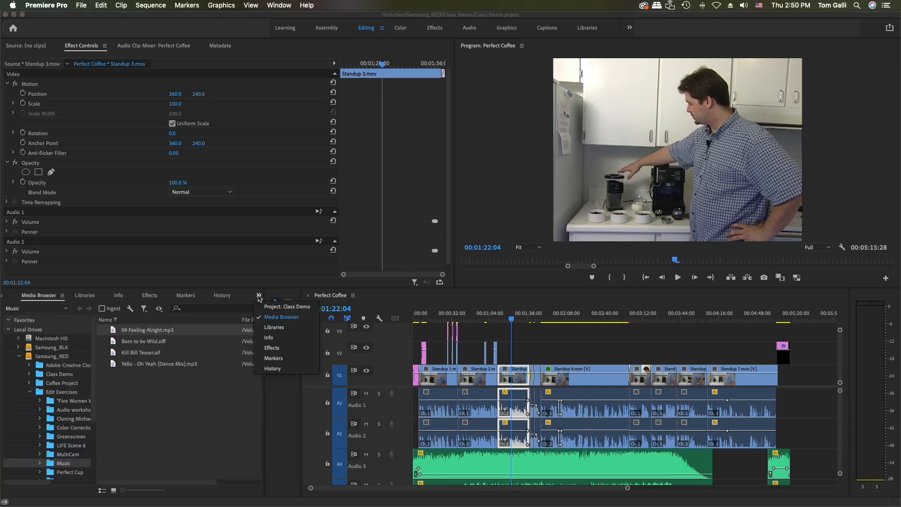
left_click(273, 307)
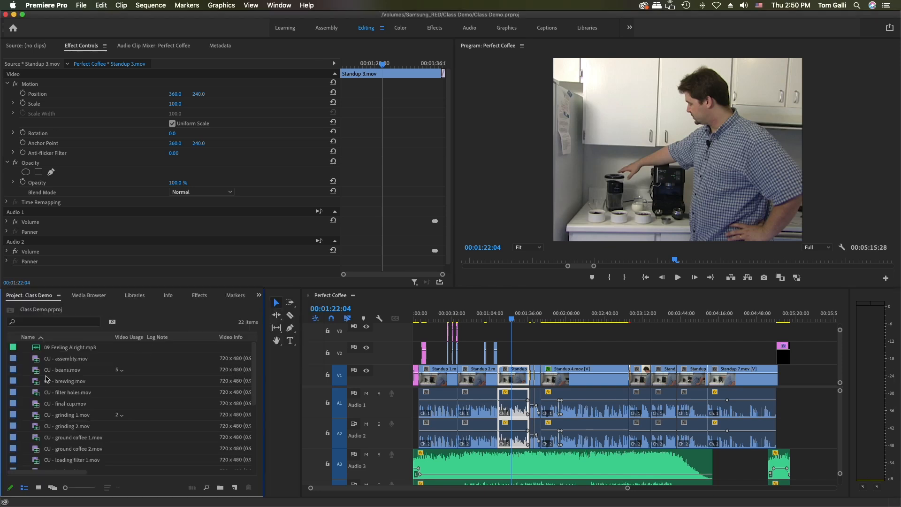
left_click(49, 381)
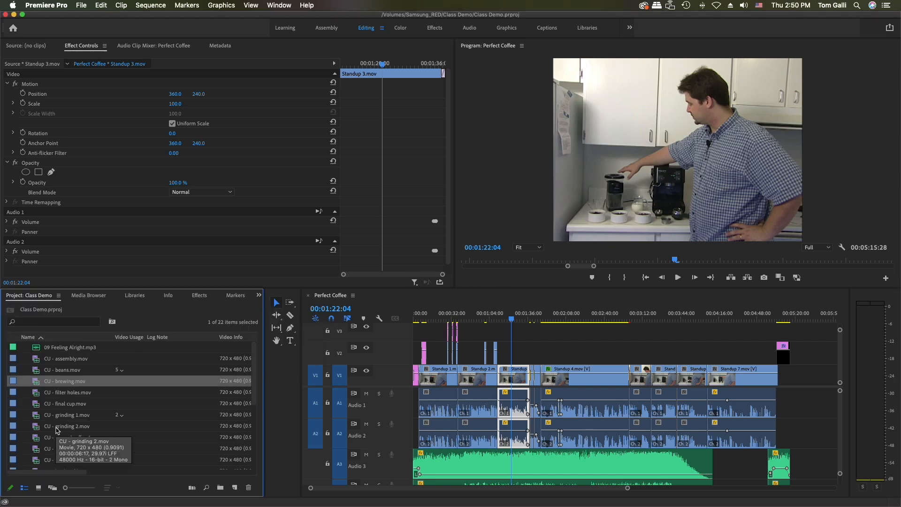
left_click(57, 430)
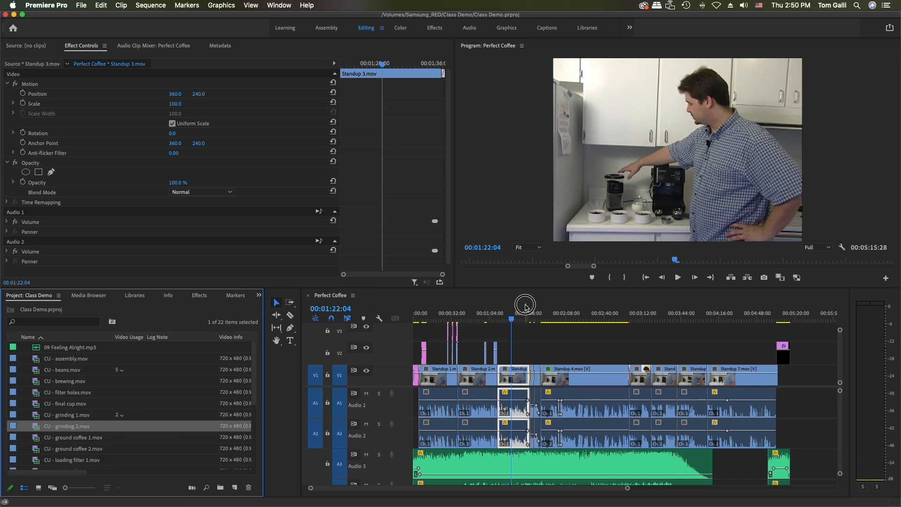
Step: Make the Perfect Coffee sequence active with the playhead at 00:01:33:04 and open its media export settings
left_click(525, 306)
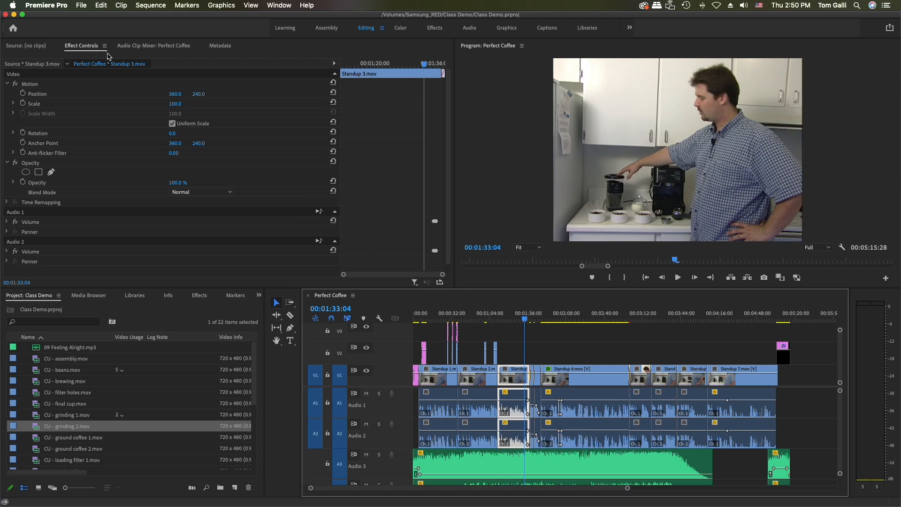
left_click(83, 6)
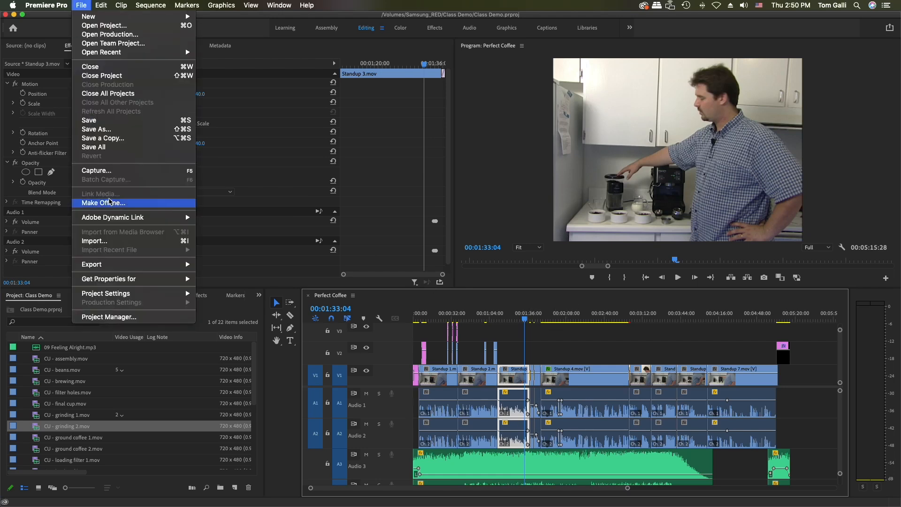
mouse_move(119, 268)
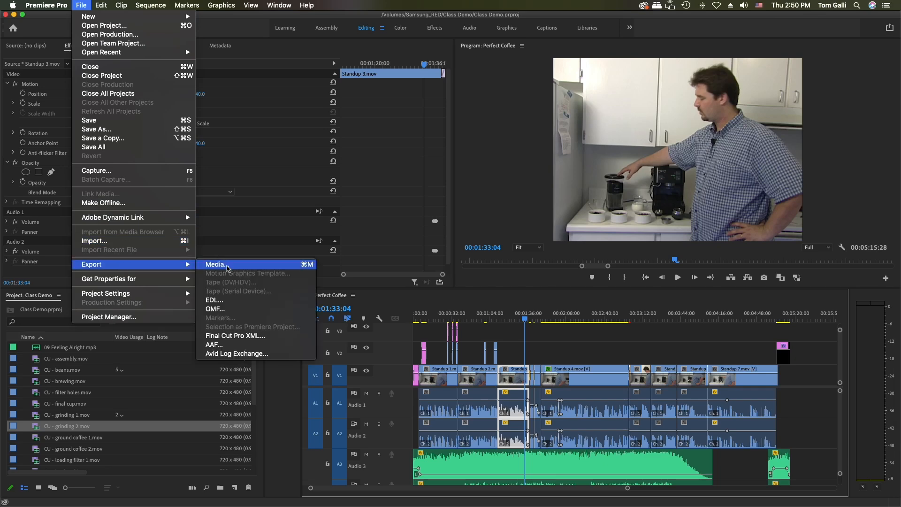
left_click(229, 266)
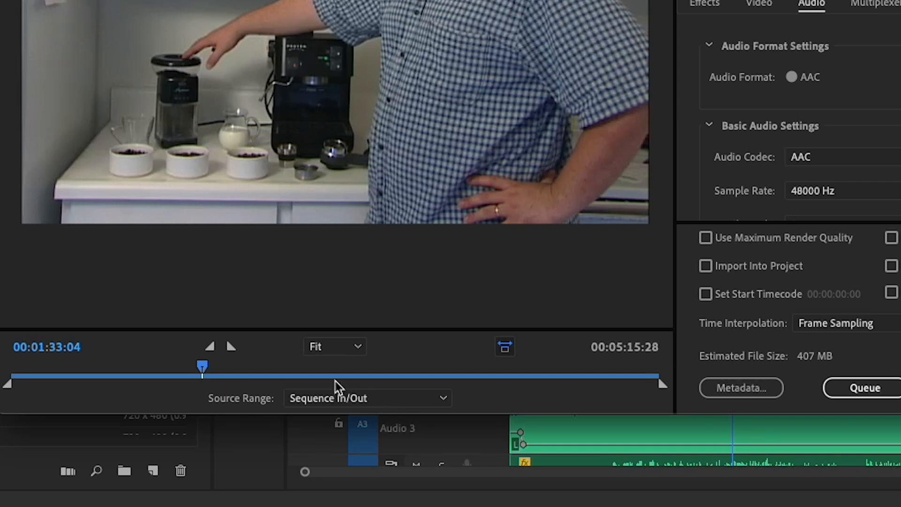
Step: Set the export source range to Entire Sequence and adjust the range's in and out points to the sequence's start and end
left_click(395, 404)
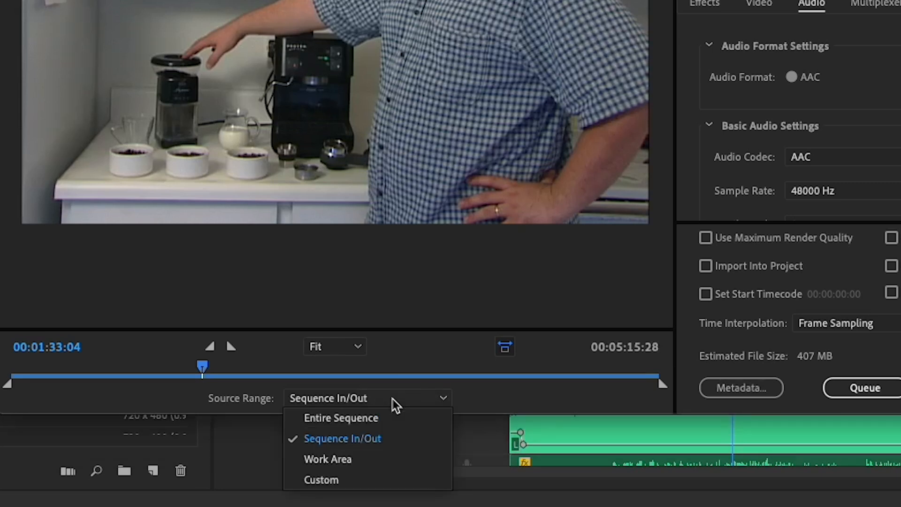
left_click(388, 425)
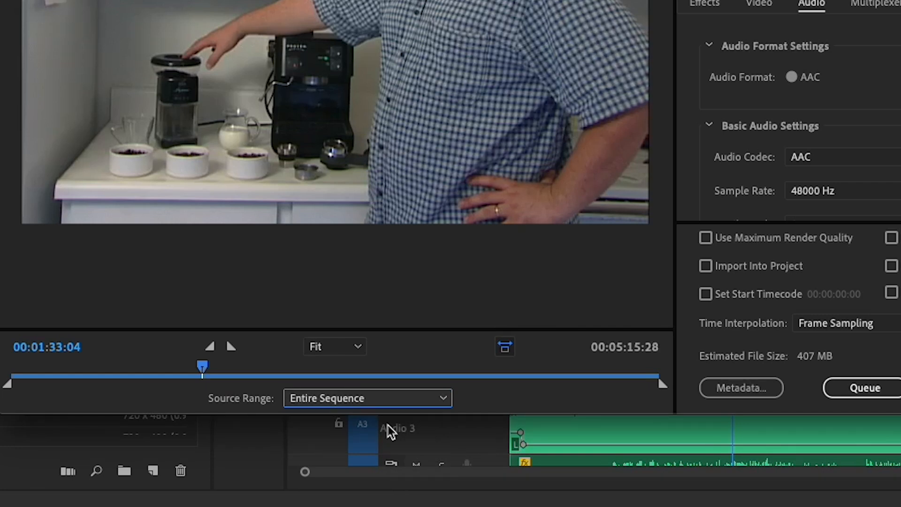
mouse_move(8, 385)
left_mouse_down()
mouse_move(92, 392)
mouse_move(5, 390)
left_mouse_up()
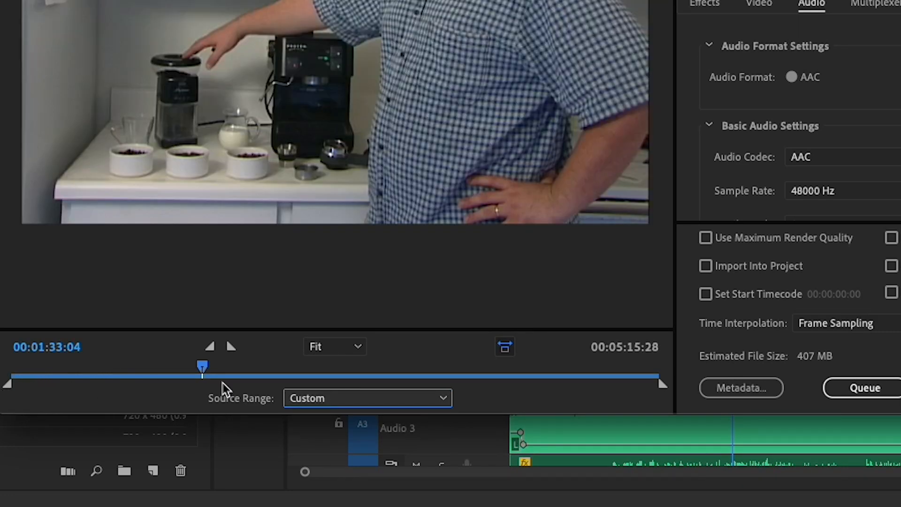
left_click_drag(637, 388, 701, 387)
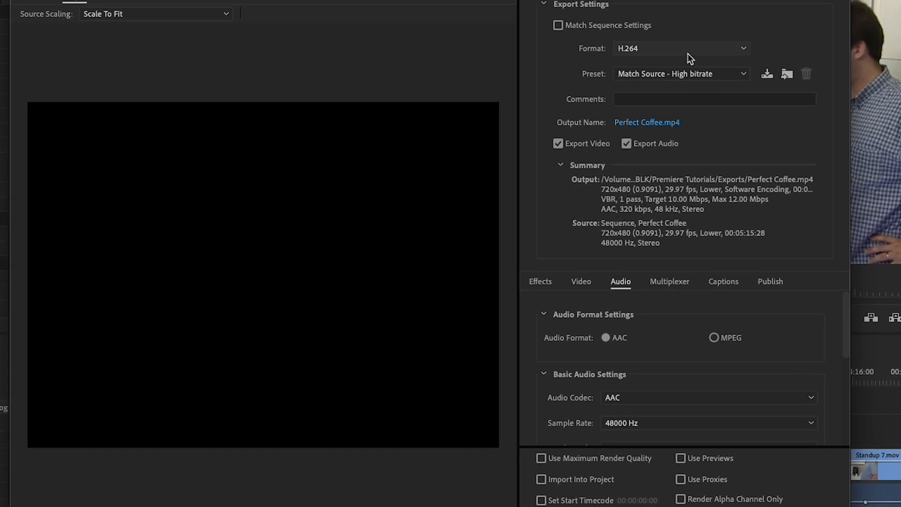
Step: Set the export format to H.264 with the Match Source - High bitrate preset
left_click(728, 50)
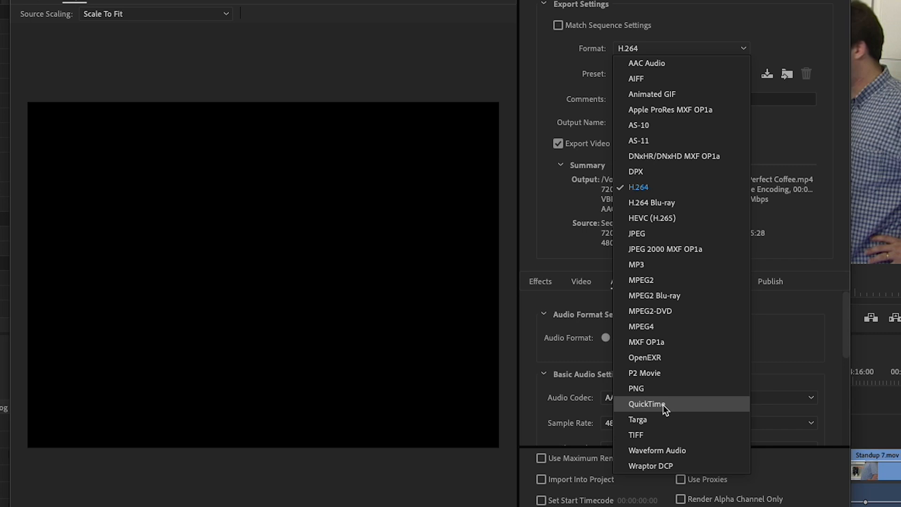
left_click(659, 190)
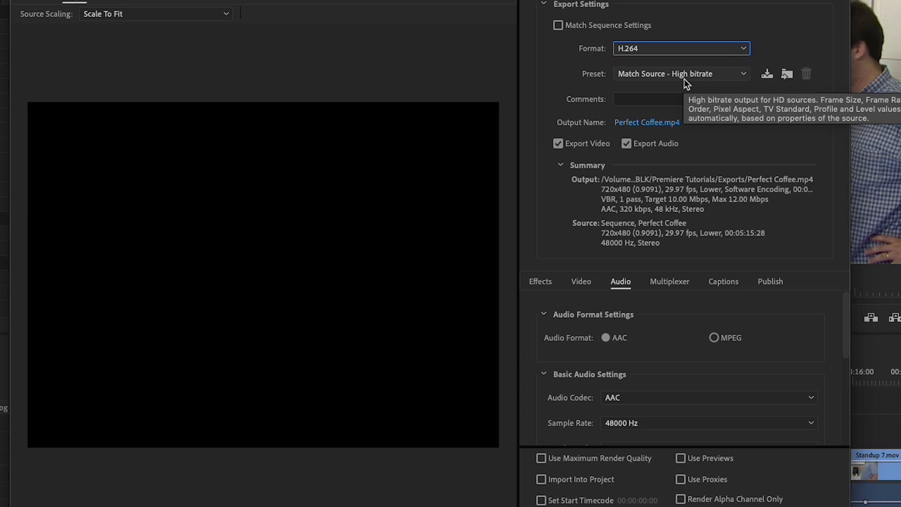
left_click(744, 76)
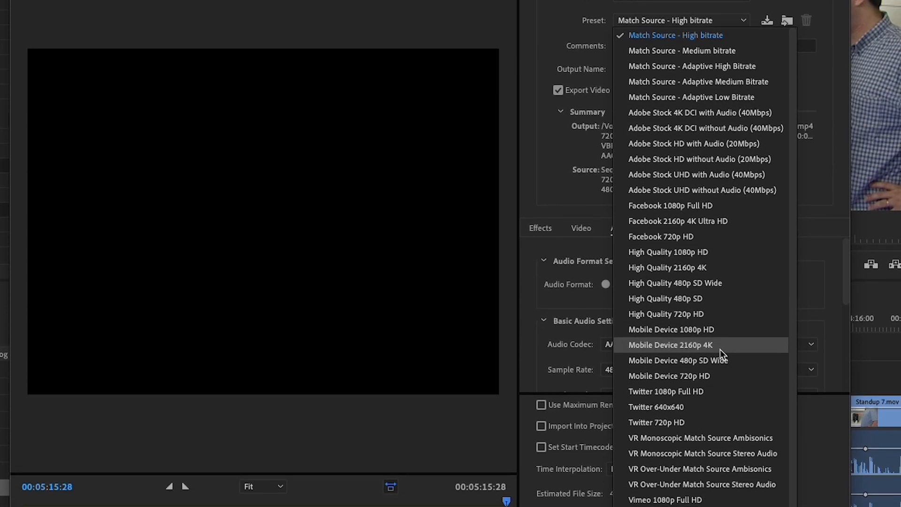
scroll(720, 374, "down", 3)
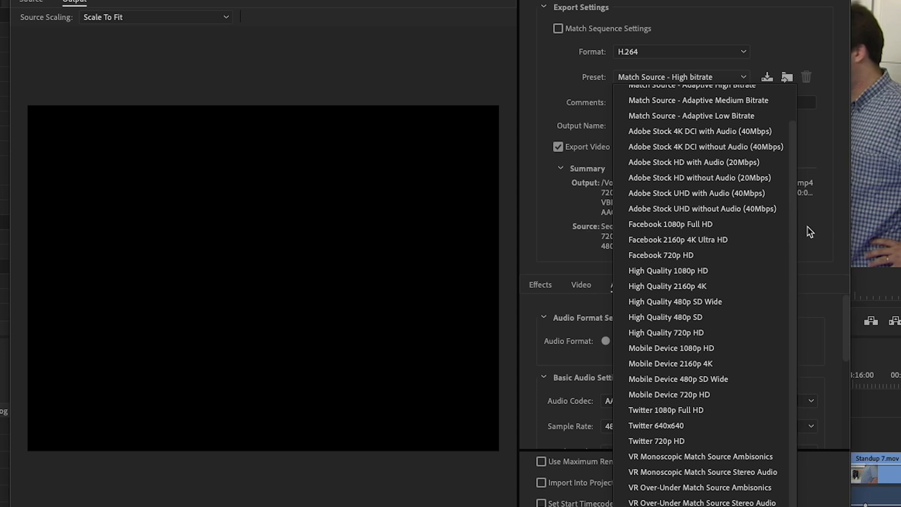
scroll(794, 246, "up", 2)
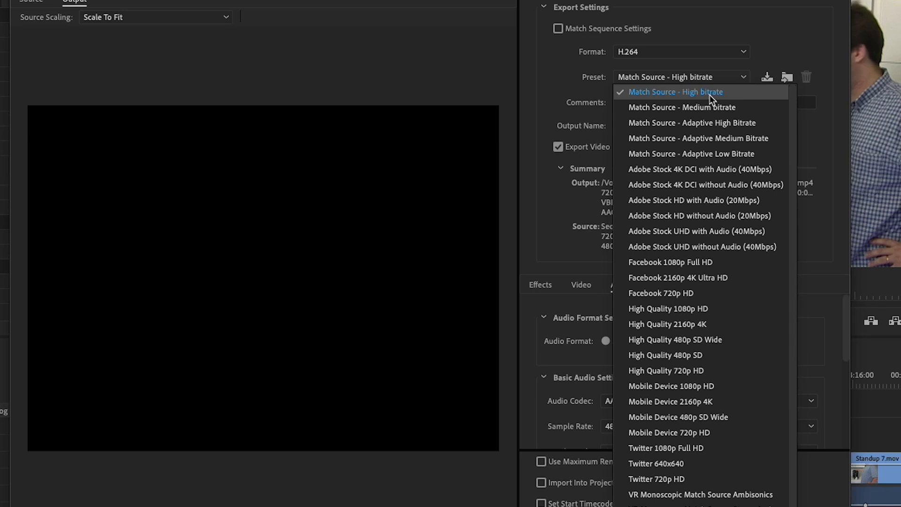
left_click(677, 92)
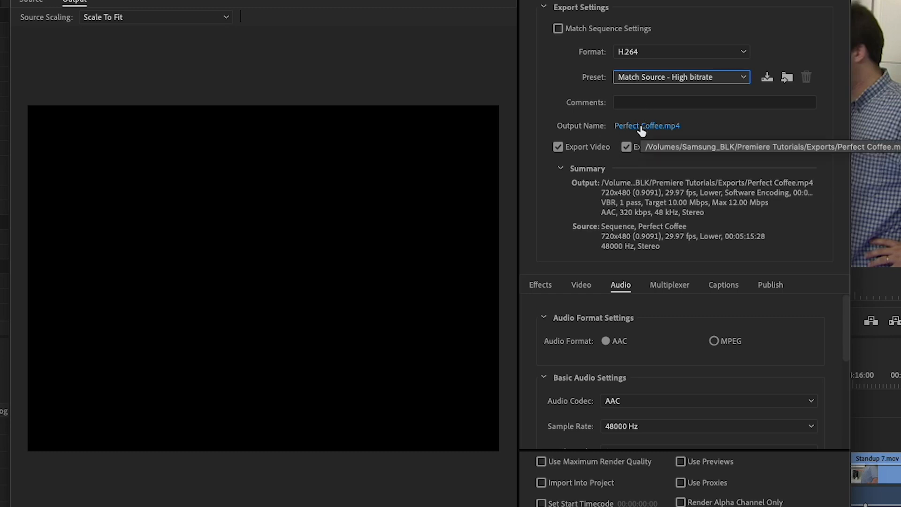
Step: Change the export's output file name to Scotts Cool Beans.mp4
left_click(664, 125)
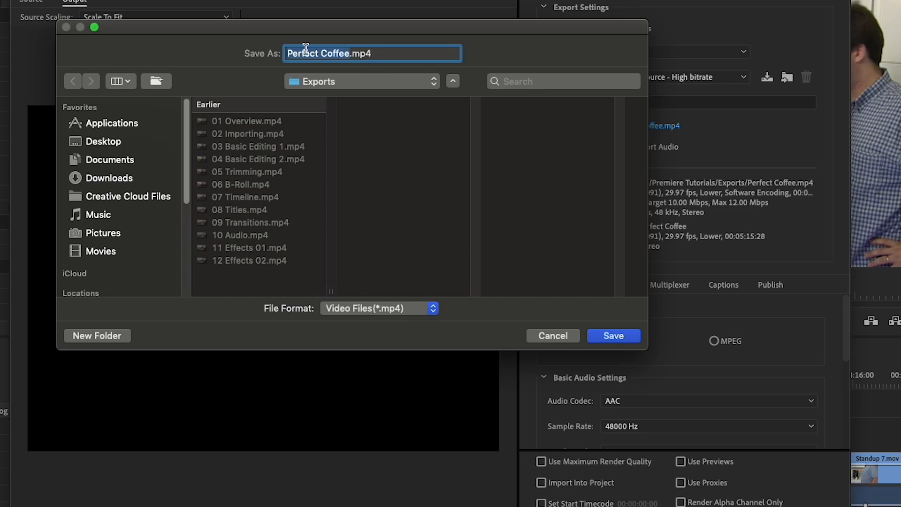
left_click(287, 52)
left_click_drag(288, 51, 347, 51)
key("BackSpace")
type("Scott")
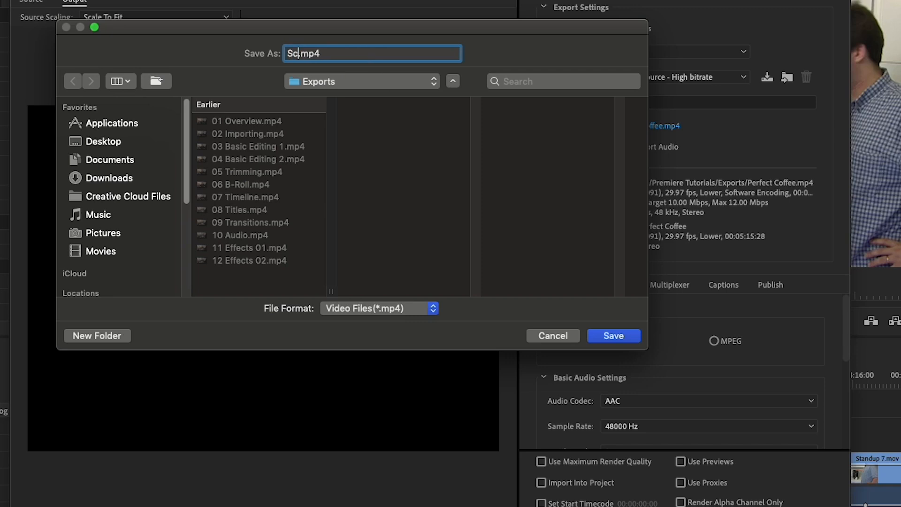
type("s Cool Beans")
Step: Choose the Class Demo folder on the Samsung_RED drive as the save location for the export
left_click_drag(186, 143, 188, 246)
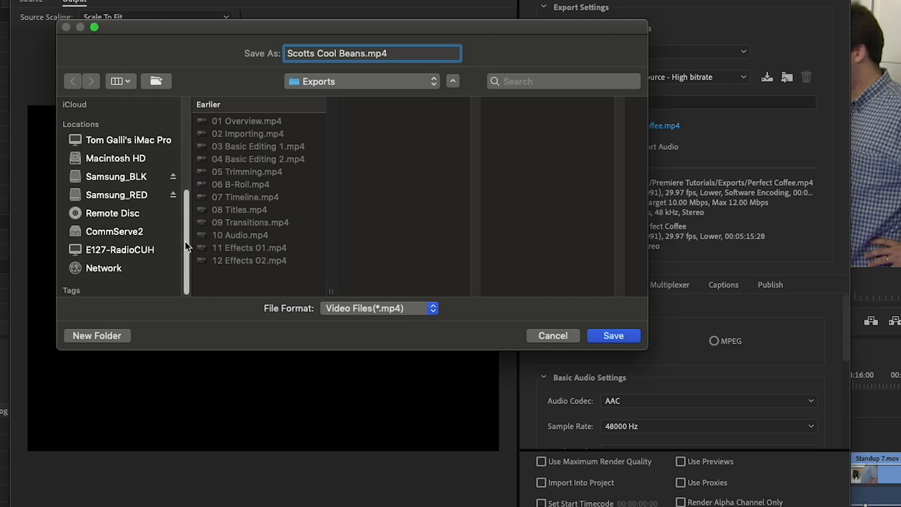
left_click(108, 195)
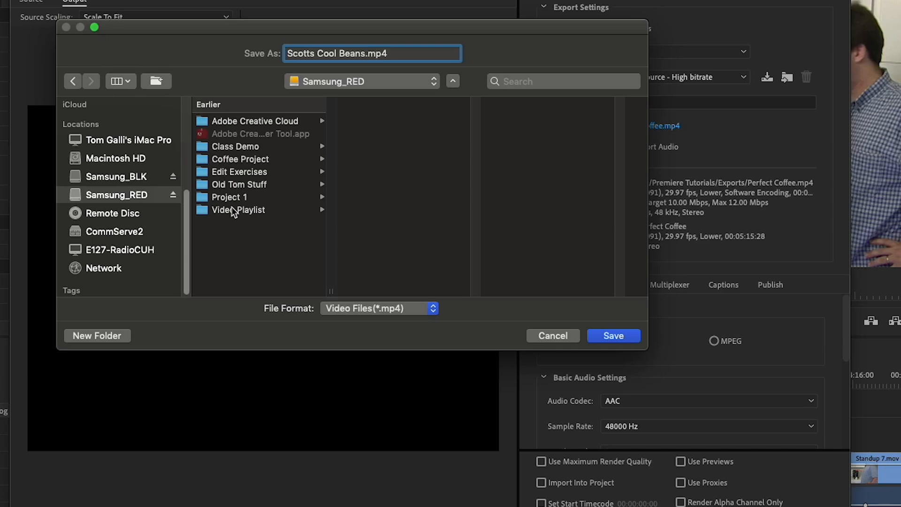
left_click(230, 148)
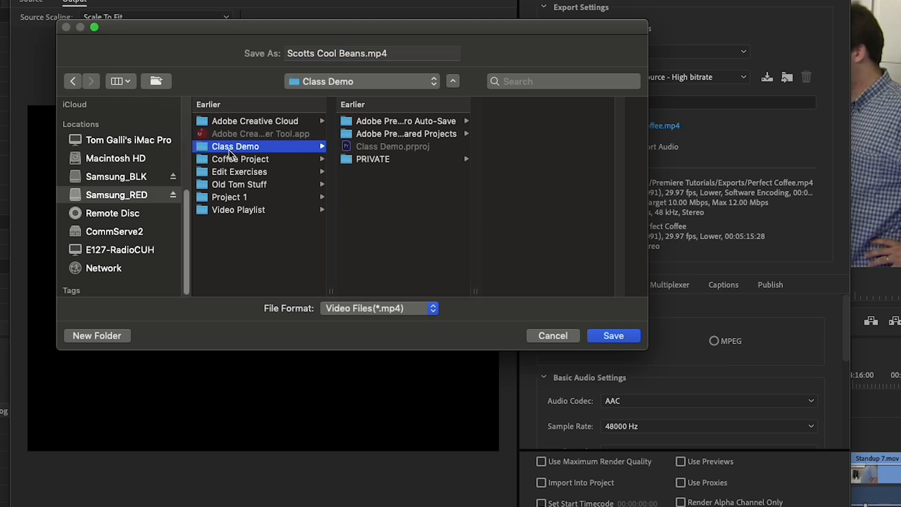
left_click(231, 162)
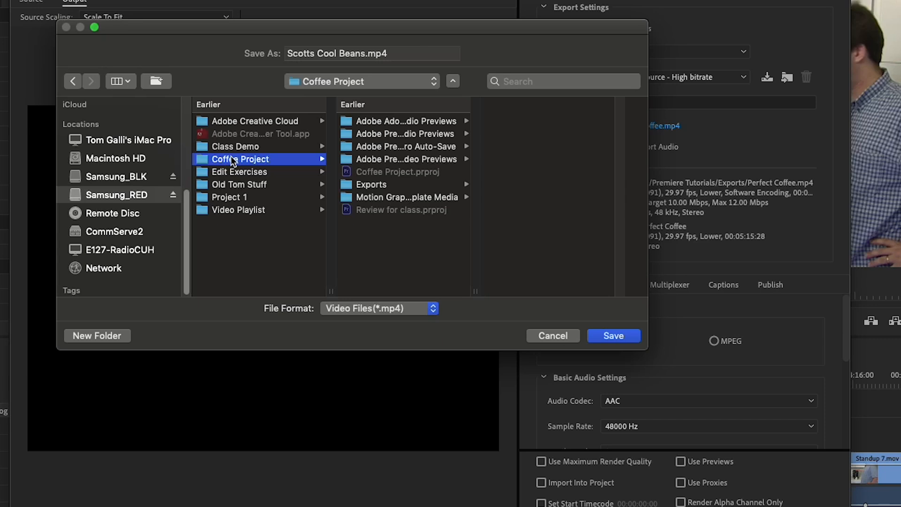
left_click(228, 149)
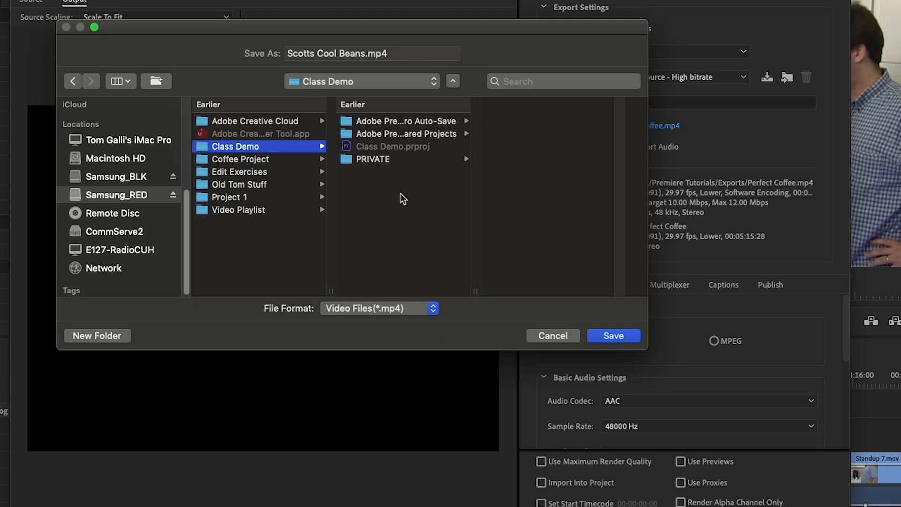
Step: Create a new folder named Exports inside Class Demo and save the export's output location there
left_click(106, 336)
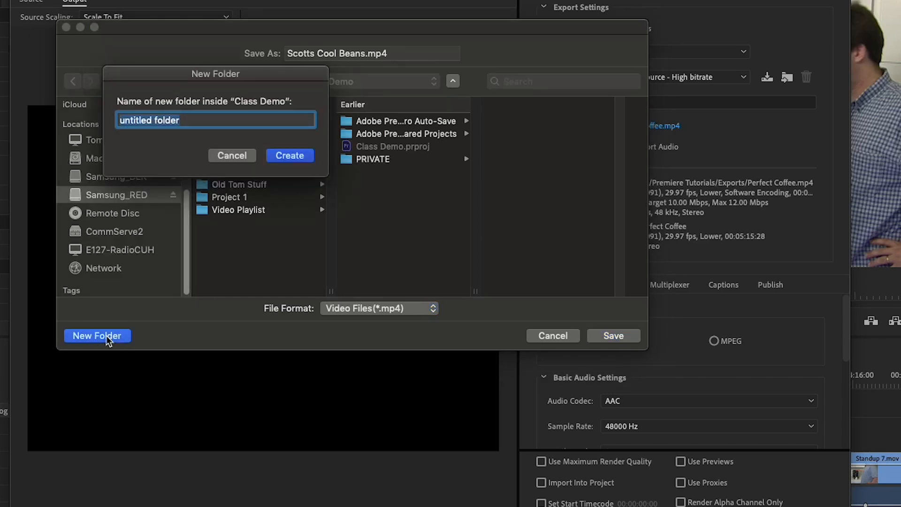
type("Exports")
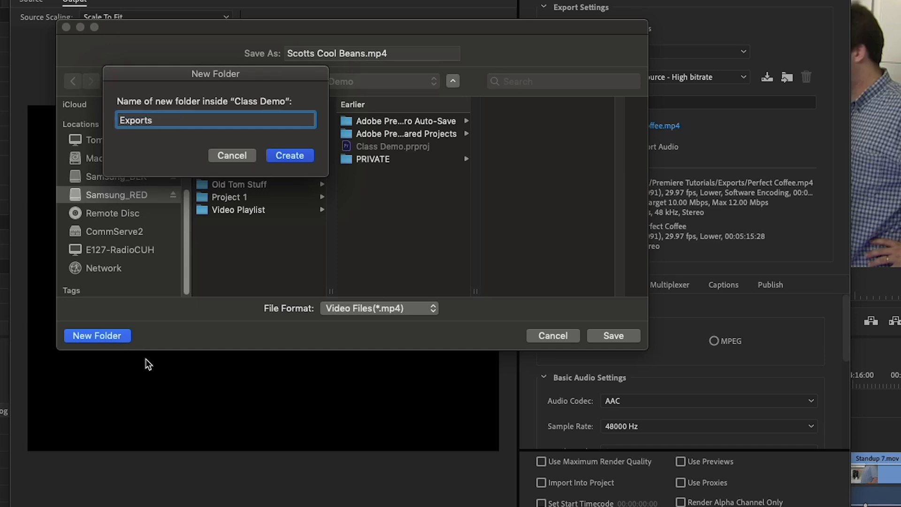
left_click(288, 157)
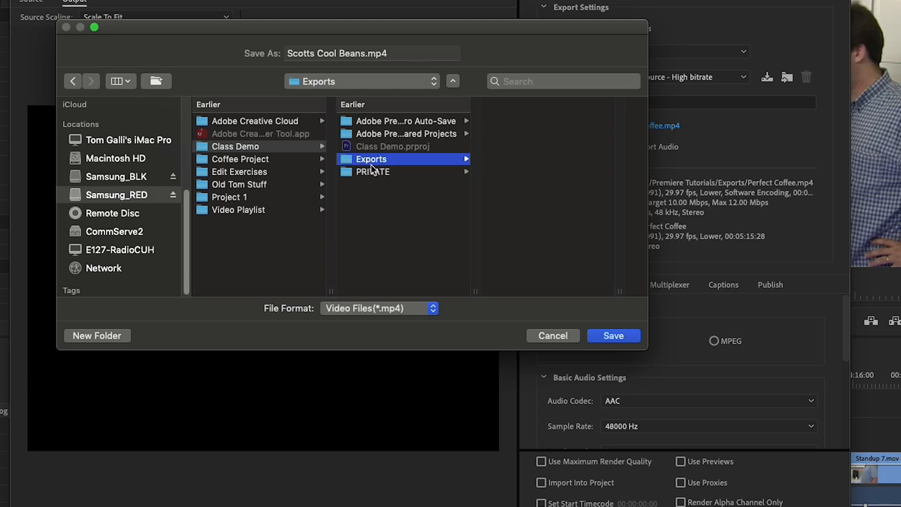
left_click(615, 336)
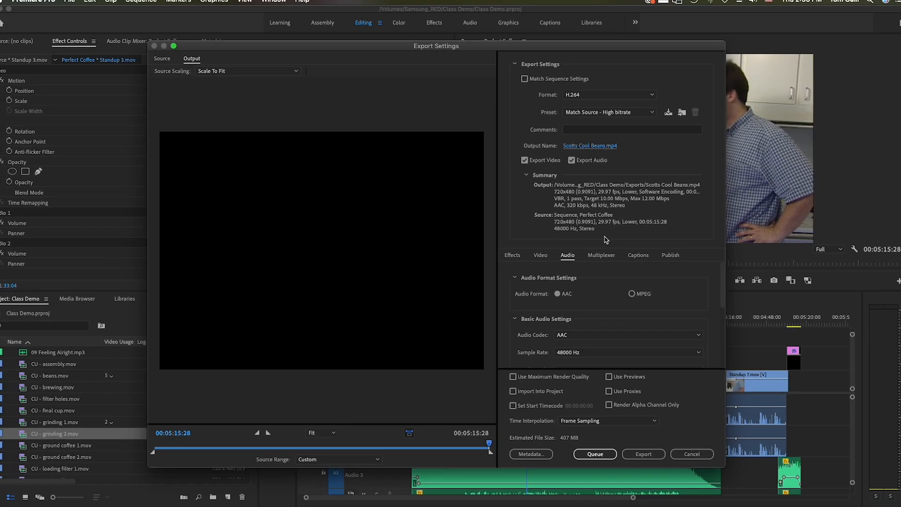
Step: Examine the Effects, Video, Audio, Multiplexer, Captions and Publish options in the export settings
left_click(516, 256)
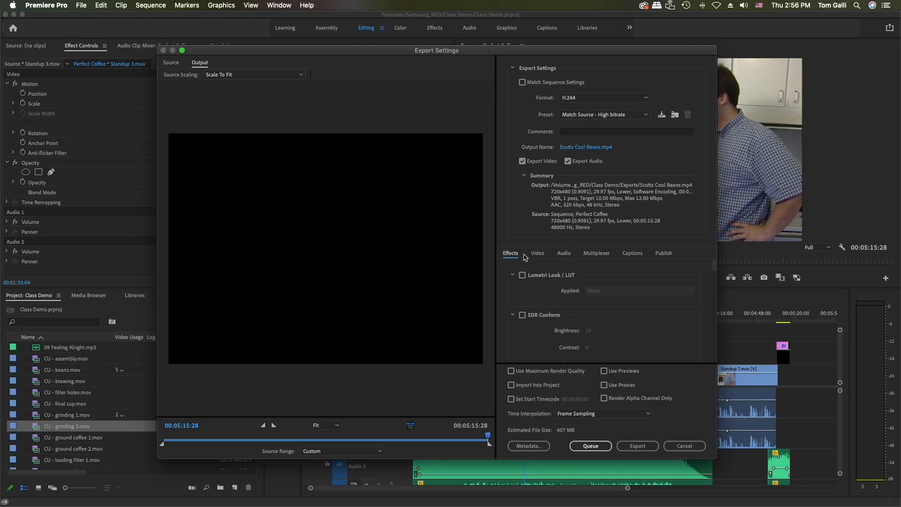
scroll(553, 283, "down", 10)
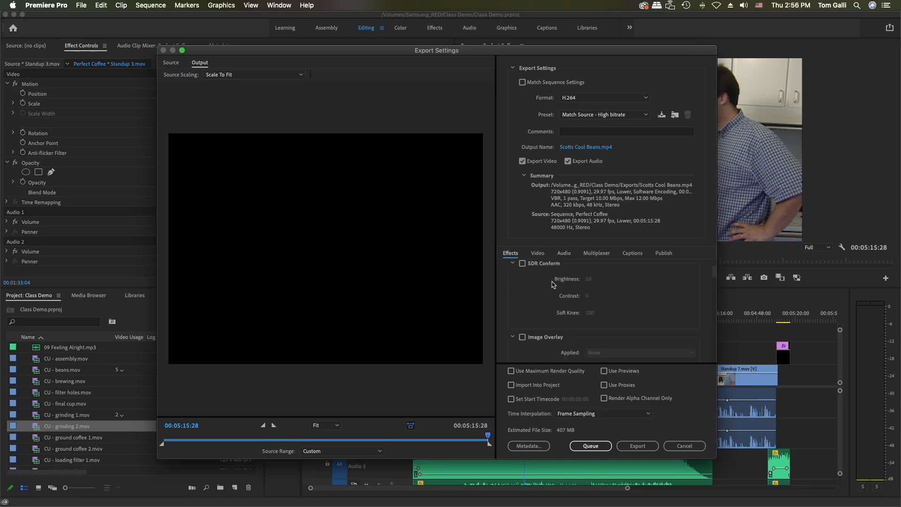
left_click(540, 254)
scroll(546, 295, "down", 1)
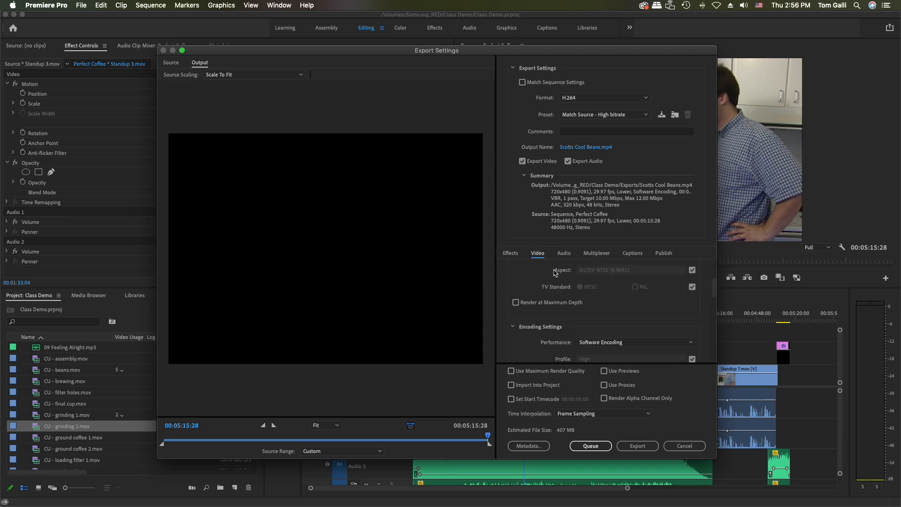
left_click(565, 253)
left_click(587, 254)
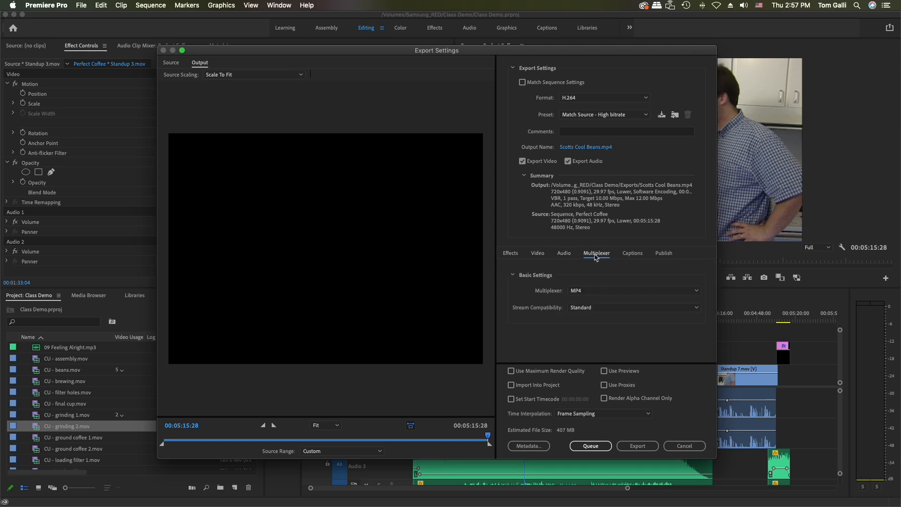
left_click(638, 255)
left_click(671, 254)
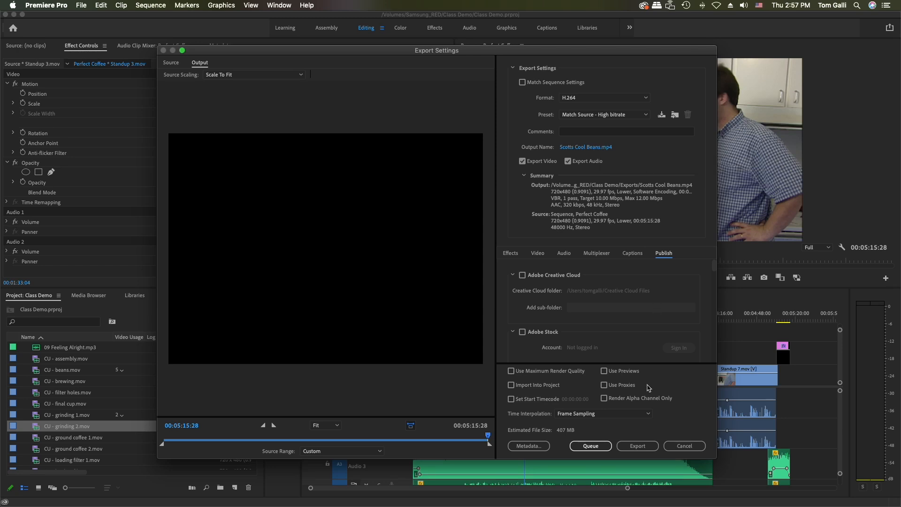
Step: Export the Perfect Coffee sequence directly with the current export settings
left_click(638, 446)
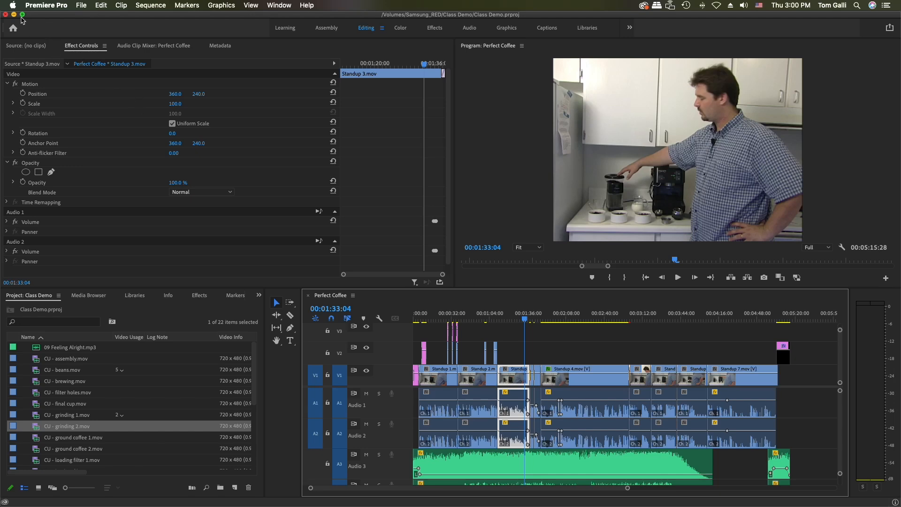
Step: Minimize the project window, switch to Finder and locate Scotts Cool Beans.mp4 in Class Demo's Exports folder on the Samsung_RED drive
left_click(14, 15)
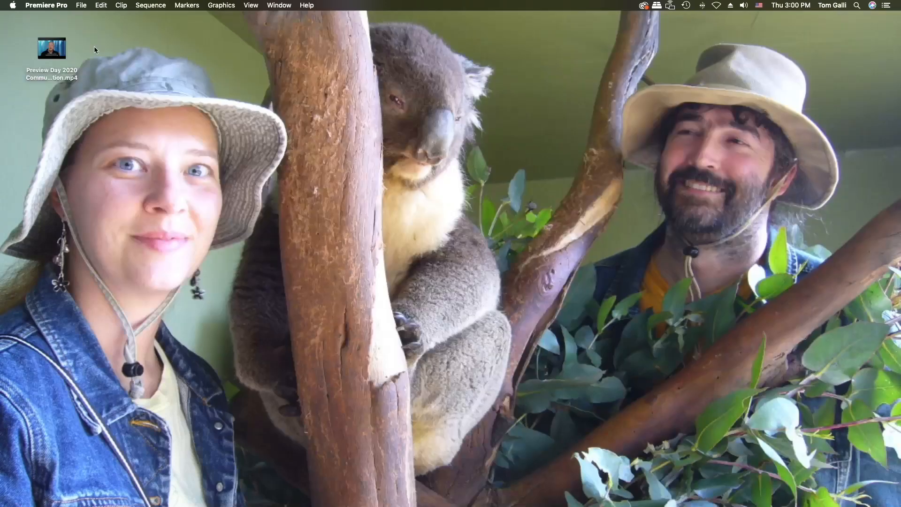
left_click(308, 163)
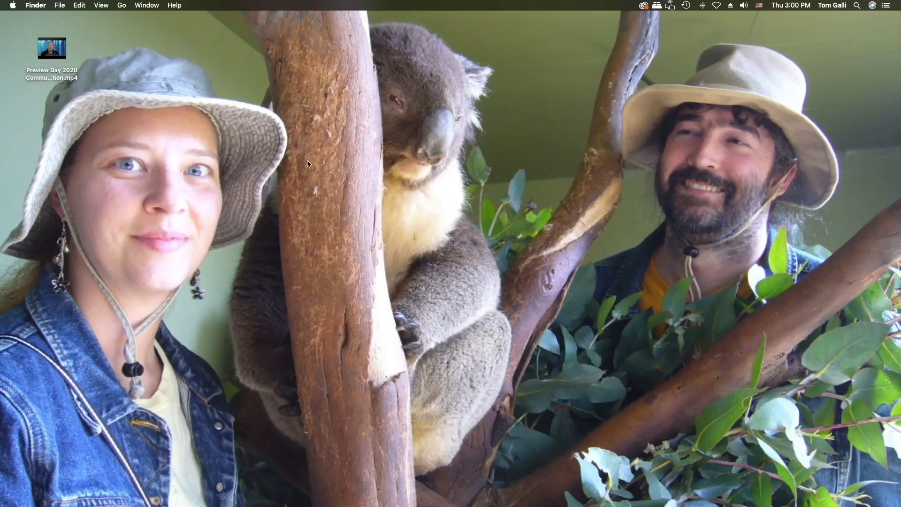
key("super+n")
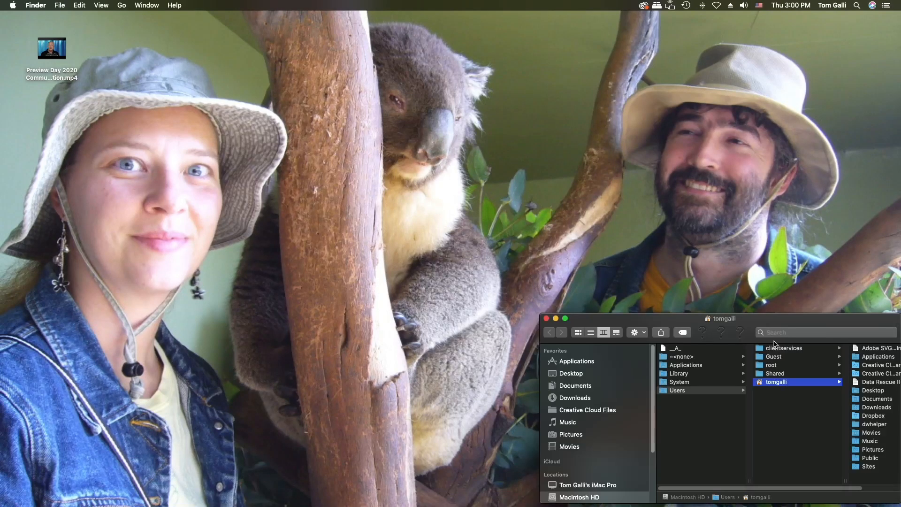
left_click_drag(772, 320, 549, 135)
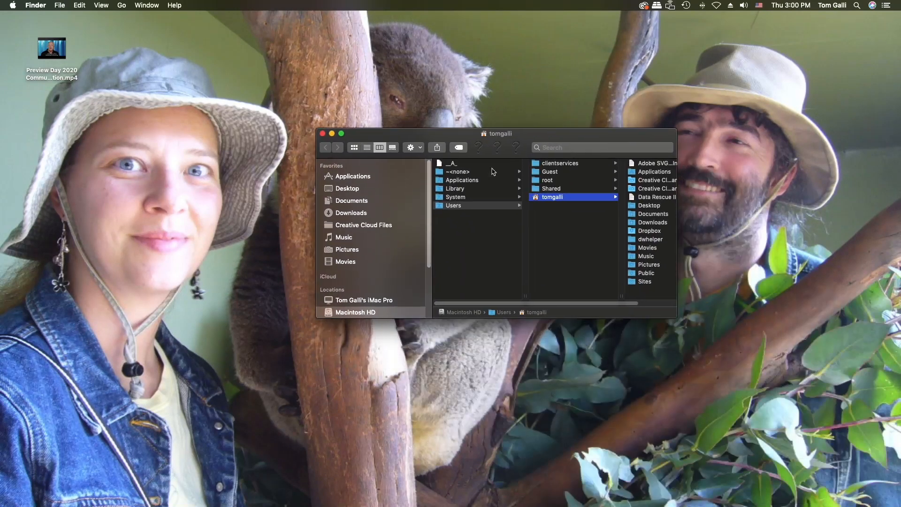
scroll(392, 242, "down", 5)
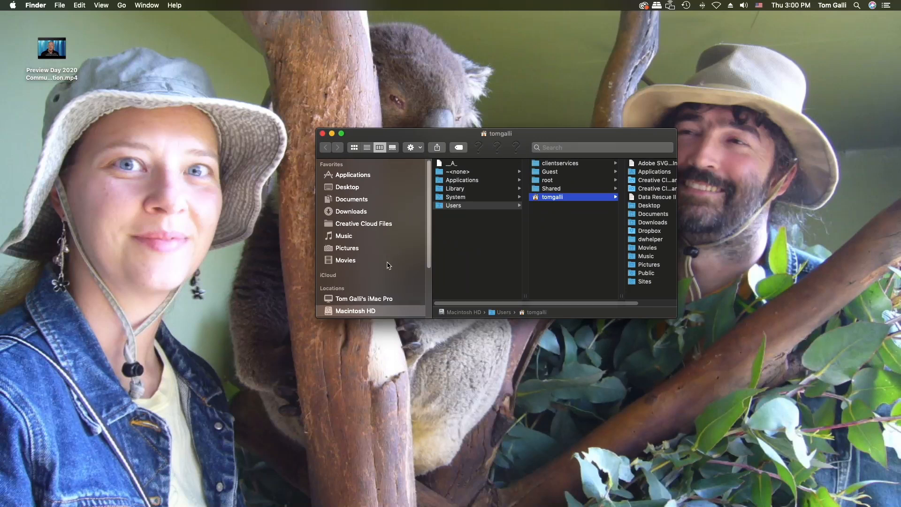
left_click(356, 277)
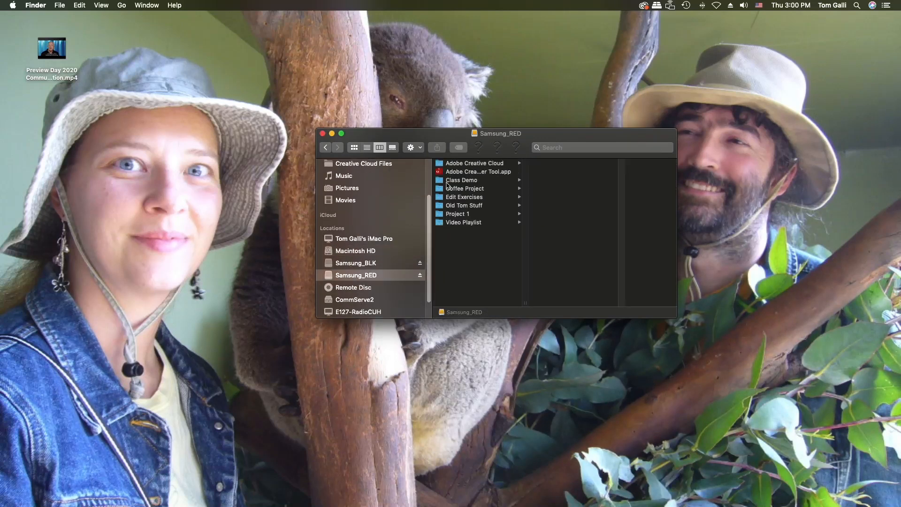
left_click(447, 181)
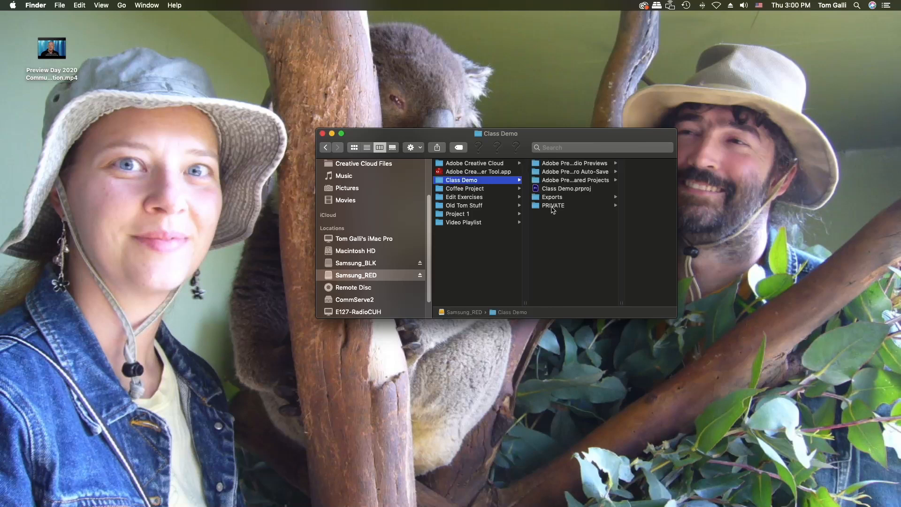
left_click(549, 198)
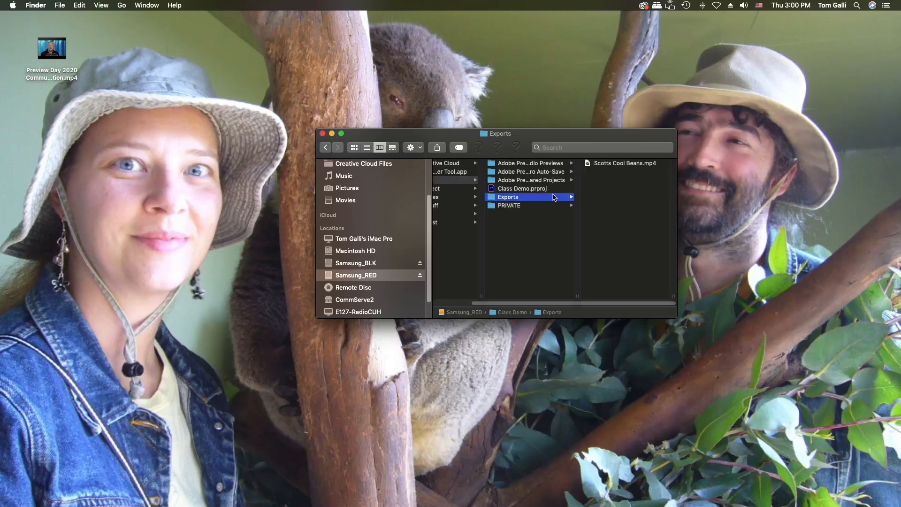
left_click(611, 164)
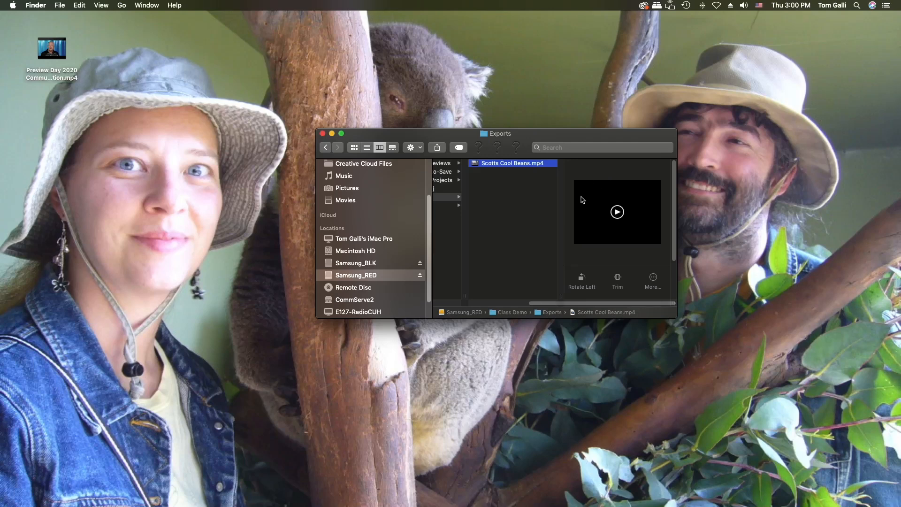
Step: Open Scotts Cool Beans.mp4 in QuickTime Player, move its window into full view and start playback
double_click(476, 167)
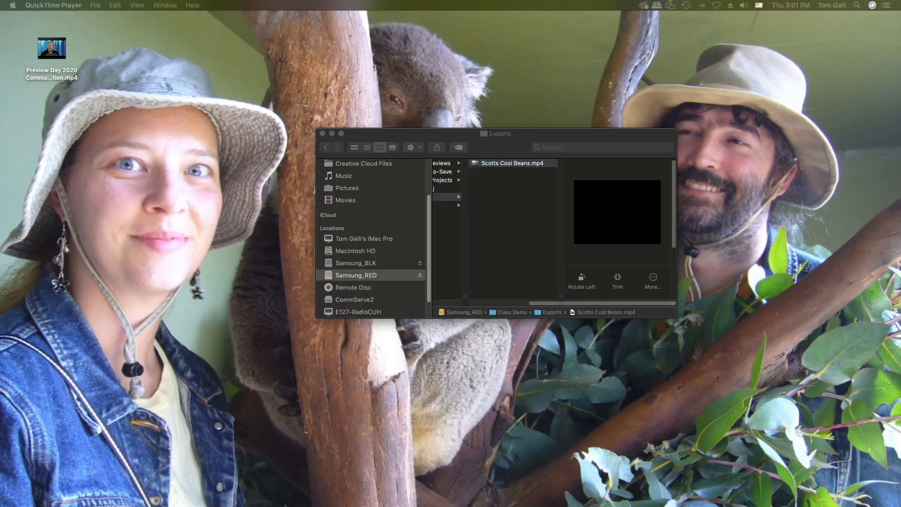
left_click_drag(900, 439, 482, 79)
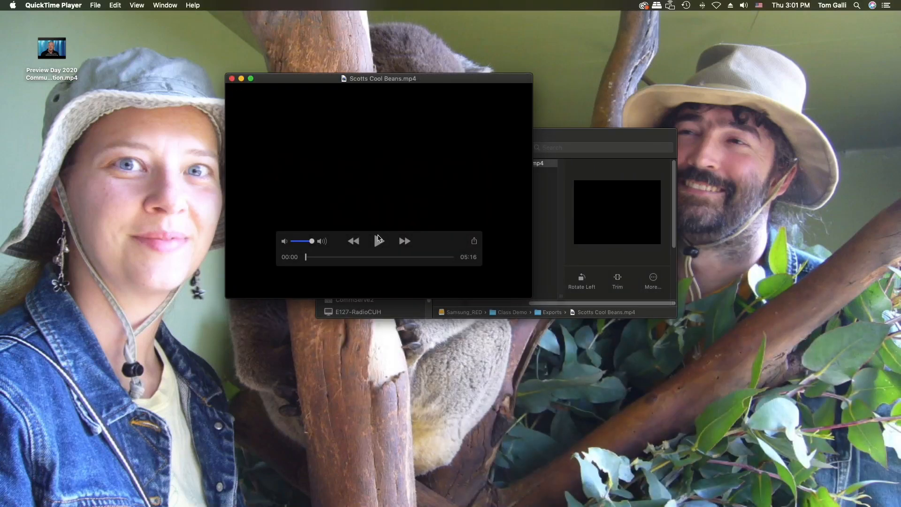
left_click(378, 242)
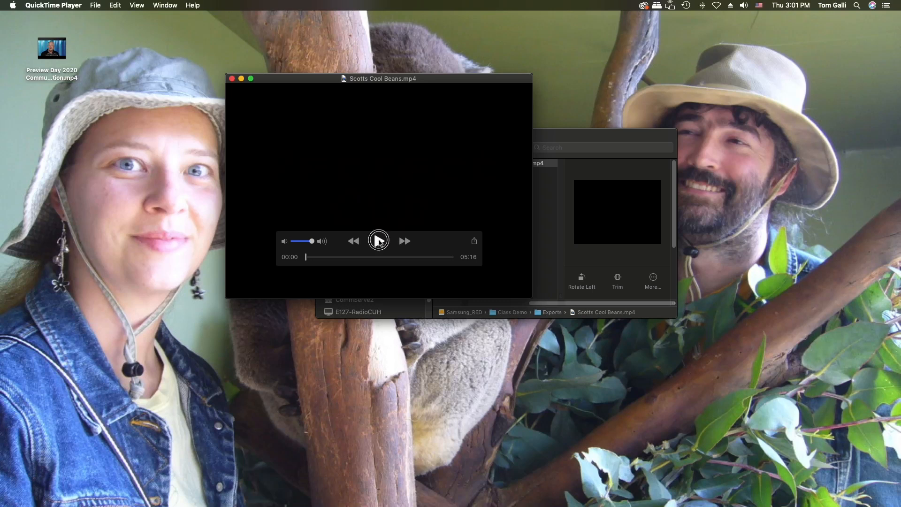